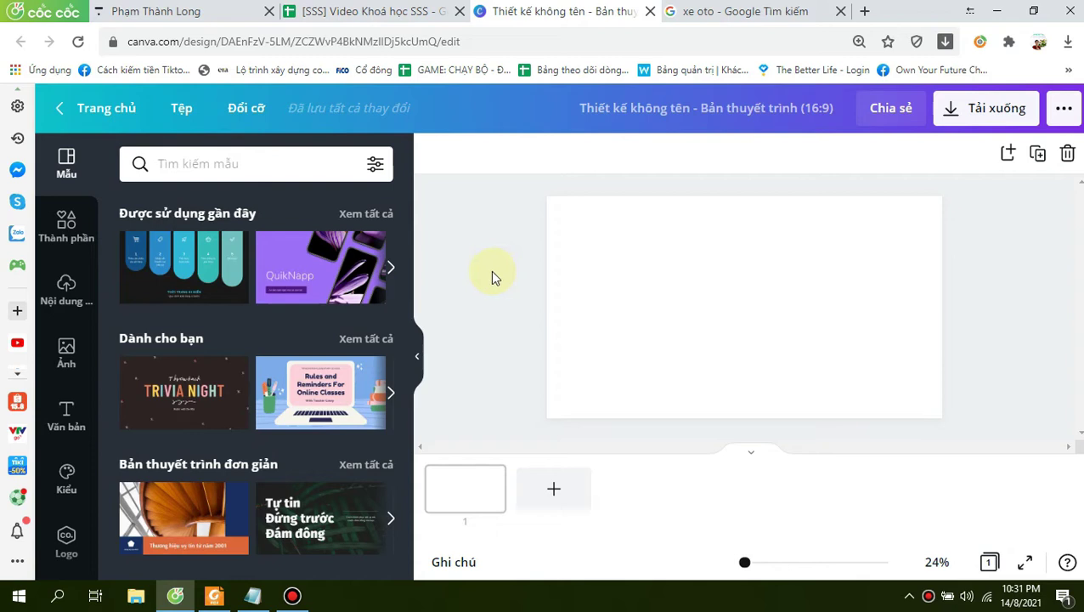
Place the uploaded roadside selfie on slide 1 so it fills the page, then select it
{"action": "left_click", "coordinate": [70, 293]}
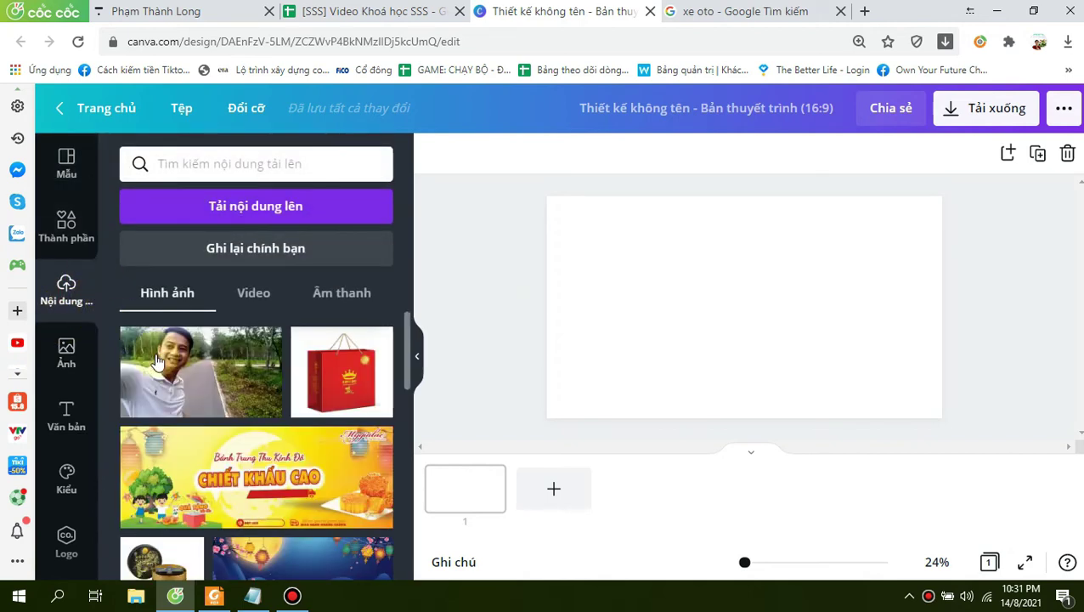
{"action": "left_click_drag", "start_coordinate": [196, 389], "coordinate": [571, 264]}
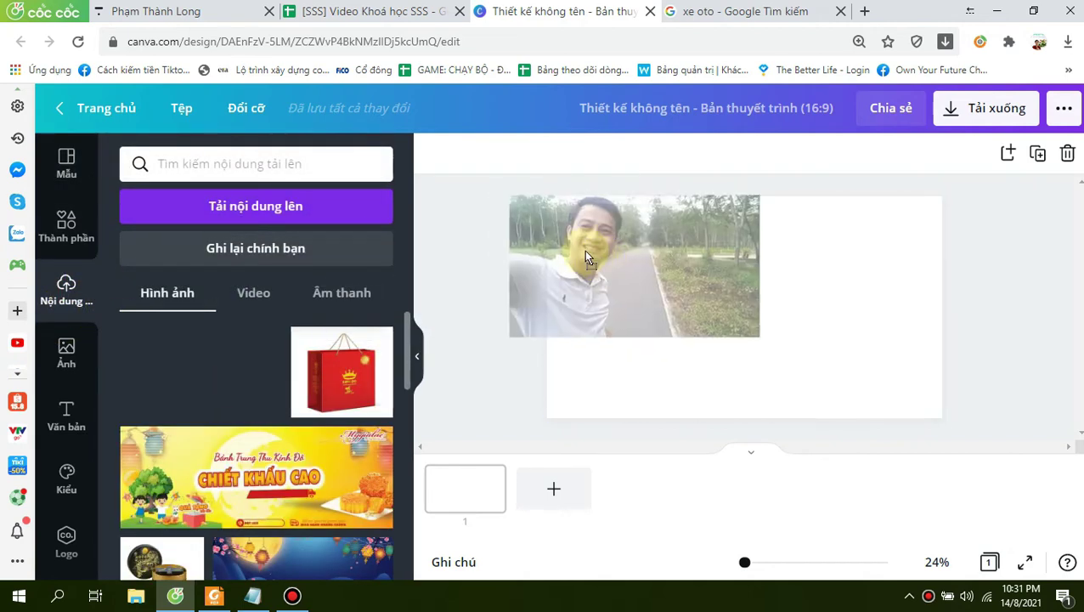
{"action": "left_click_drag", "start_coordinate": [572, 264], "coordinate": [566, 256]}
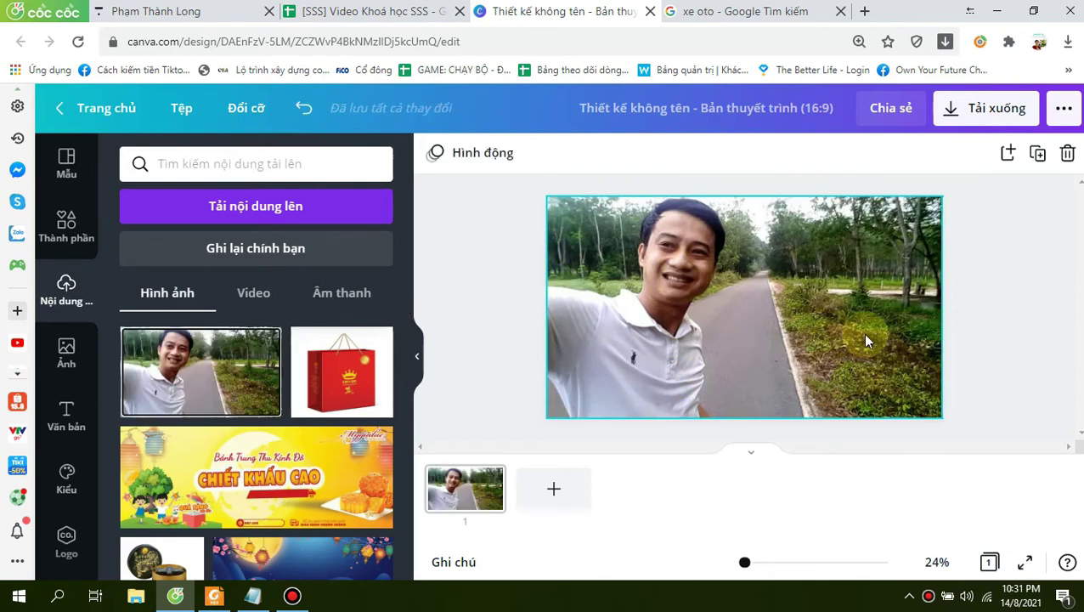
{"action": "left_click", "coordinate": [1041, 245]}
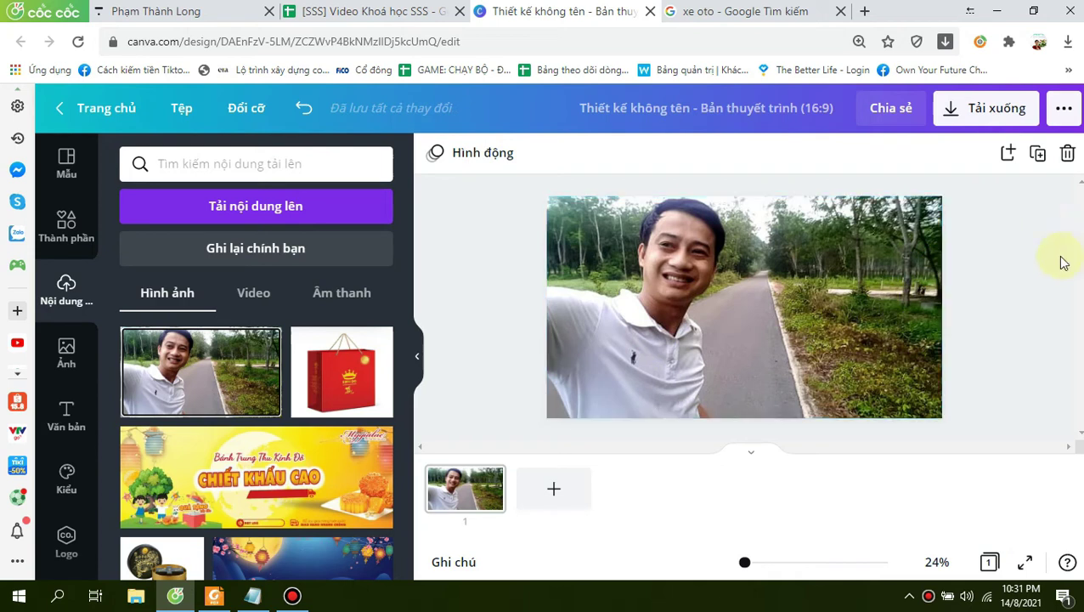
{"action": "left_click", "coordinate": [1002, 289]}
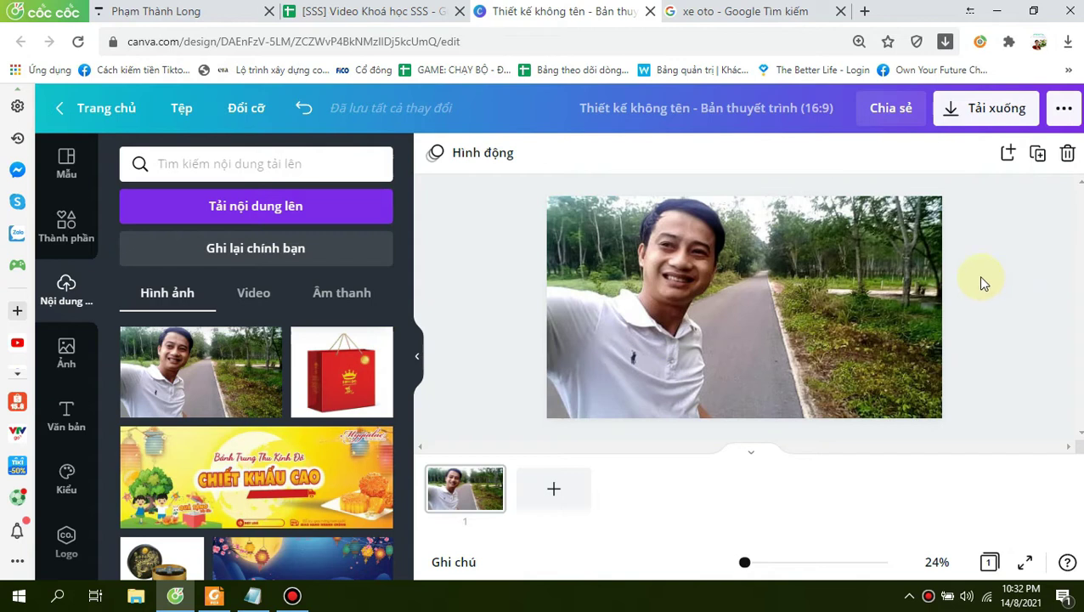
{"action": "left_click", "coordinate": [840, 316]}
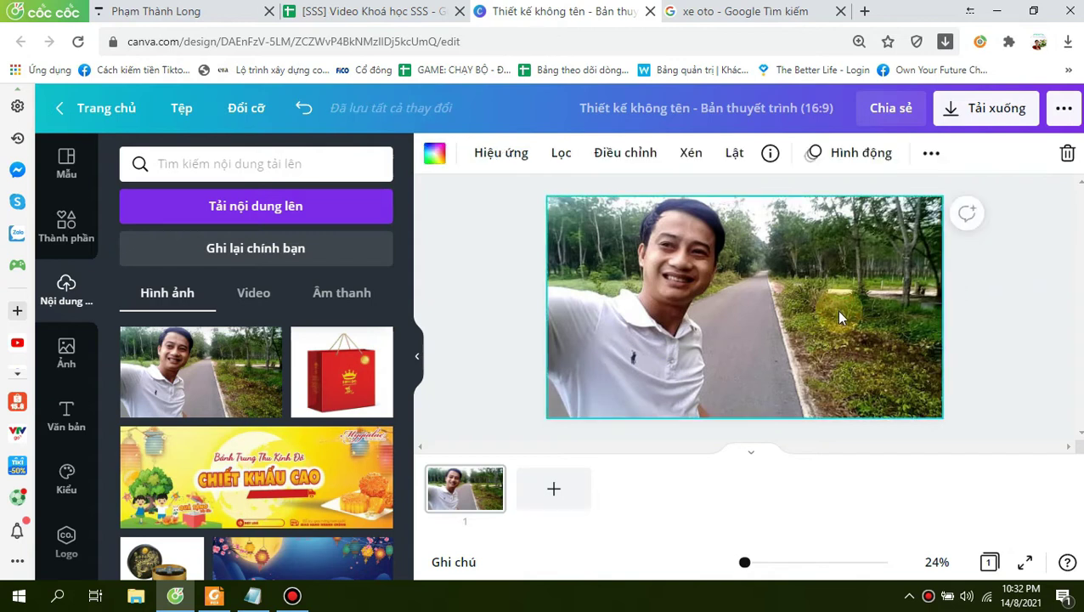
Apply the Background Remover (Công cụ xóa nền) effect to the selfie, leaving the man on white
{"action": "left_click", "coordinate": [492, 163]}
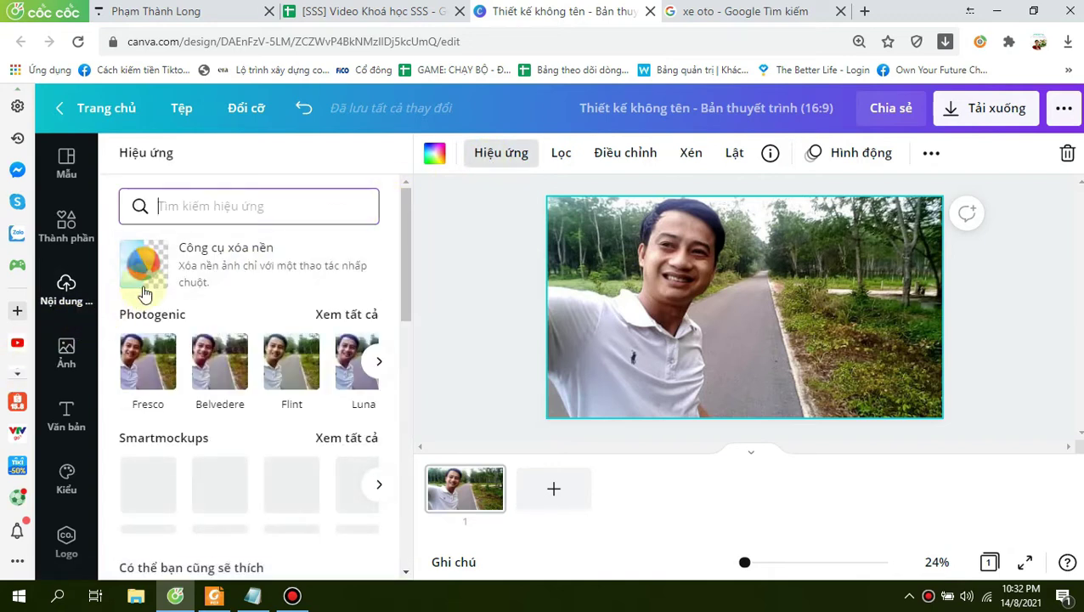
{"action": "left_click", "coordinate": [195, 270]}
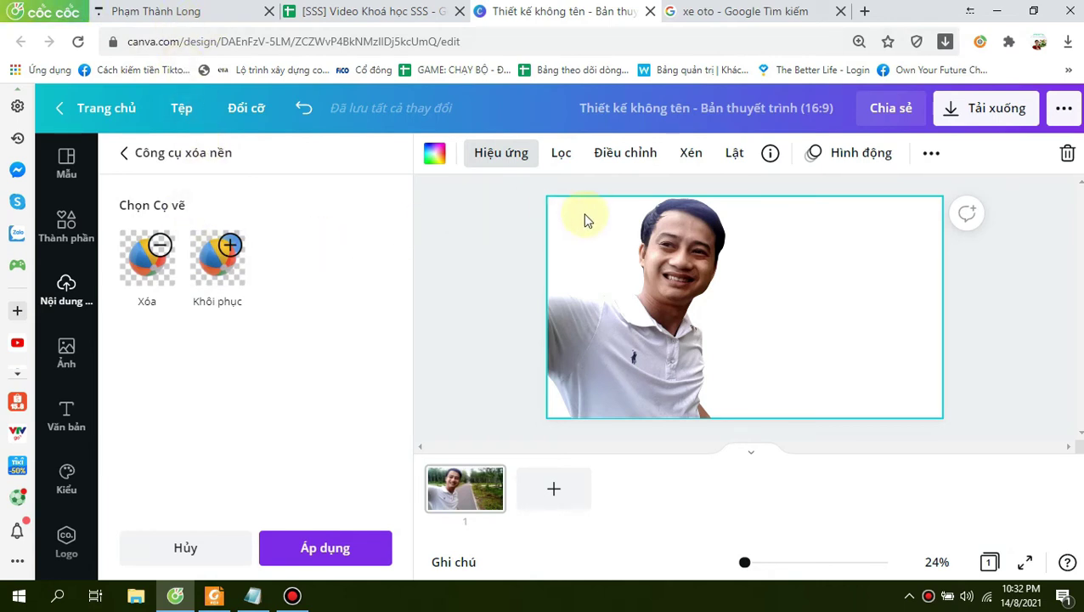
Brush-erase the leftover green patch top-left and the hand fragment at the bottom edge
{"action": "left_click", "coordinate": [222, 270]}
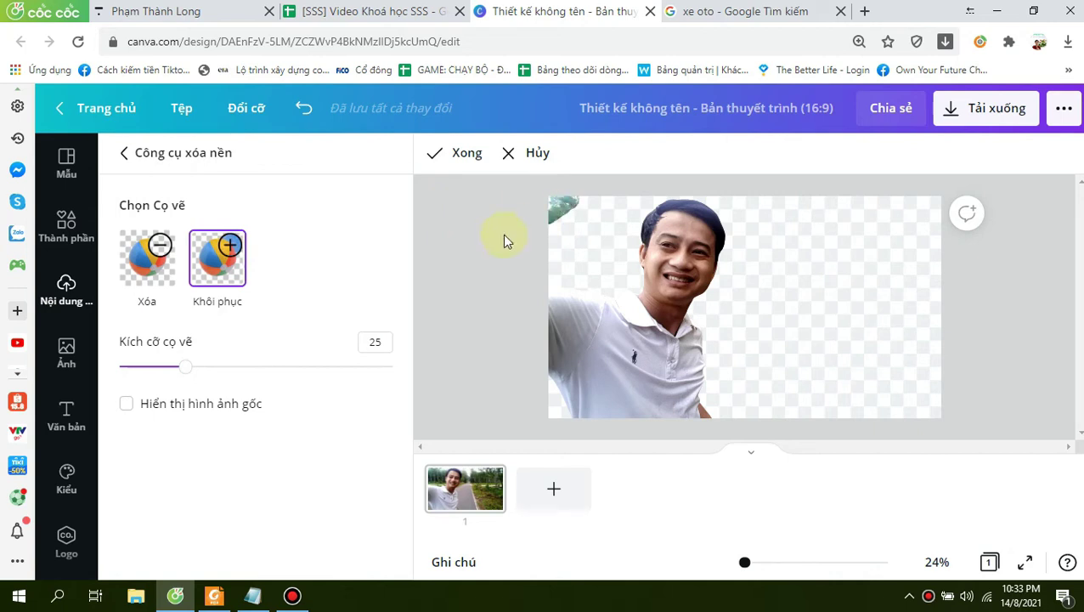
{"action": "left_click_drag", "start_coordinate": [564, 204], "coordinate": [544, 233]}
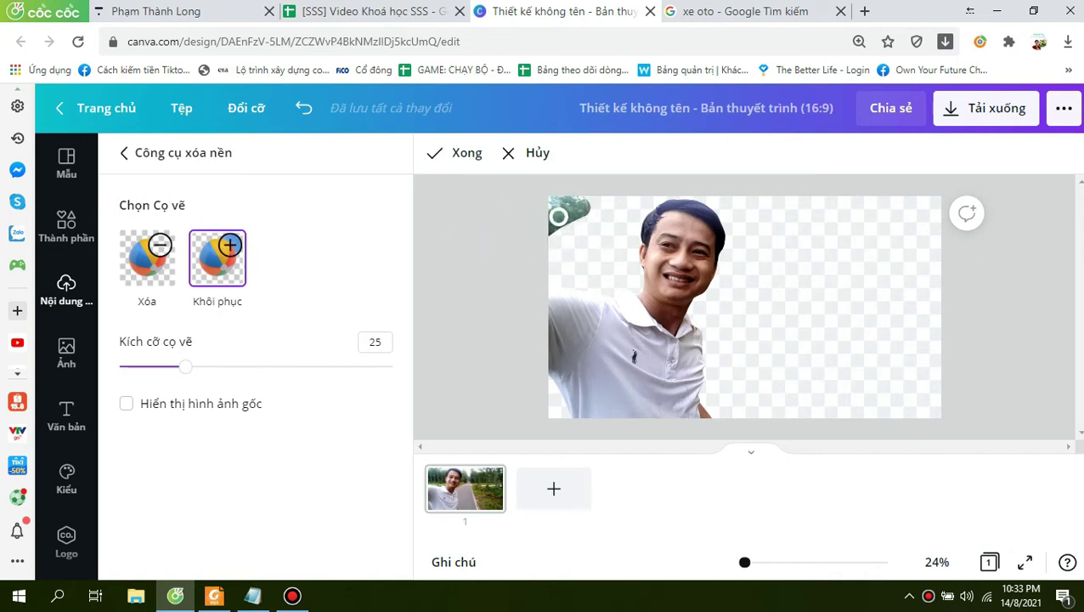
{"action": "left_click", "coordinate": [148, 259]}
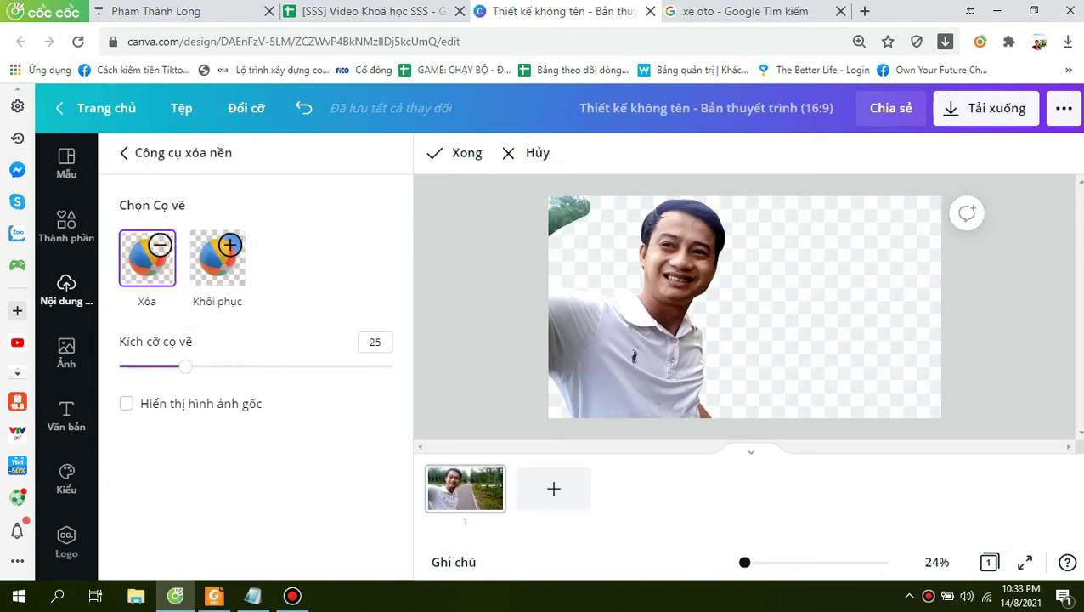
{"action": "mouse_move", "coordinate": [567, 206]}
{"action": "left_mouse_down"}
{"action": "mouse_move", "coordinate": [559, 212]}
{"action": "mouse_move", "coordinate": [595, 204]}
{"action": "left_mouse_up"}
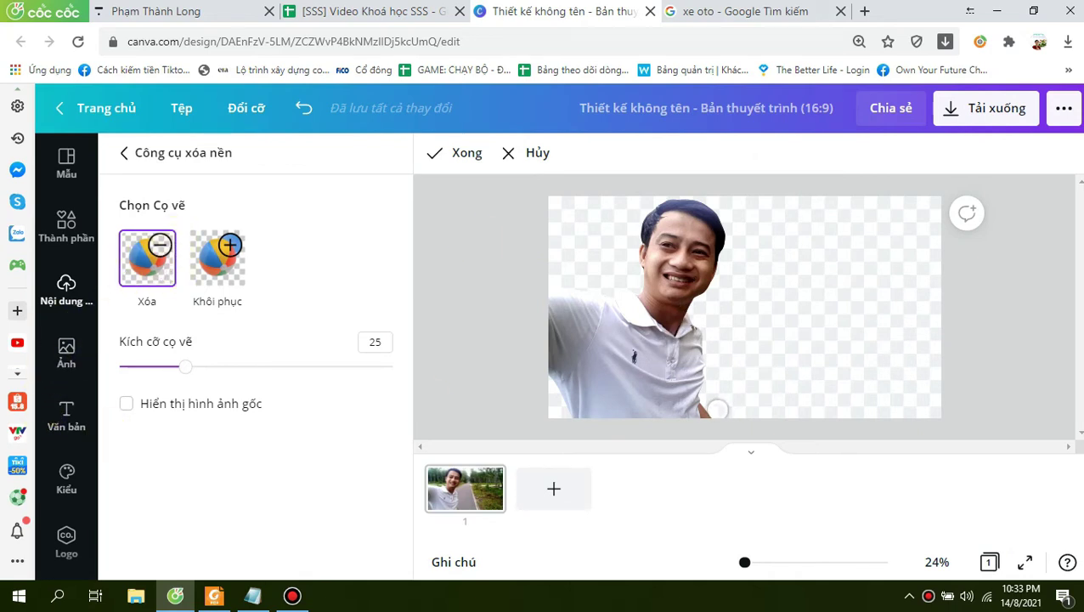
{"action": "left_click_drag", "start_coordinate": [718, 414], "coordinate": [696, 407]}
Add slide 2 and place the red gift bag photo on it, selected
{"action": "left_click", "coordinate": [561, 501]}
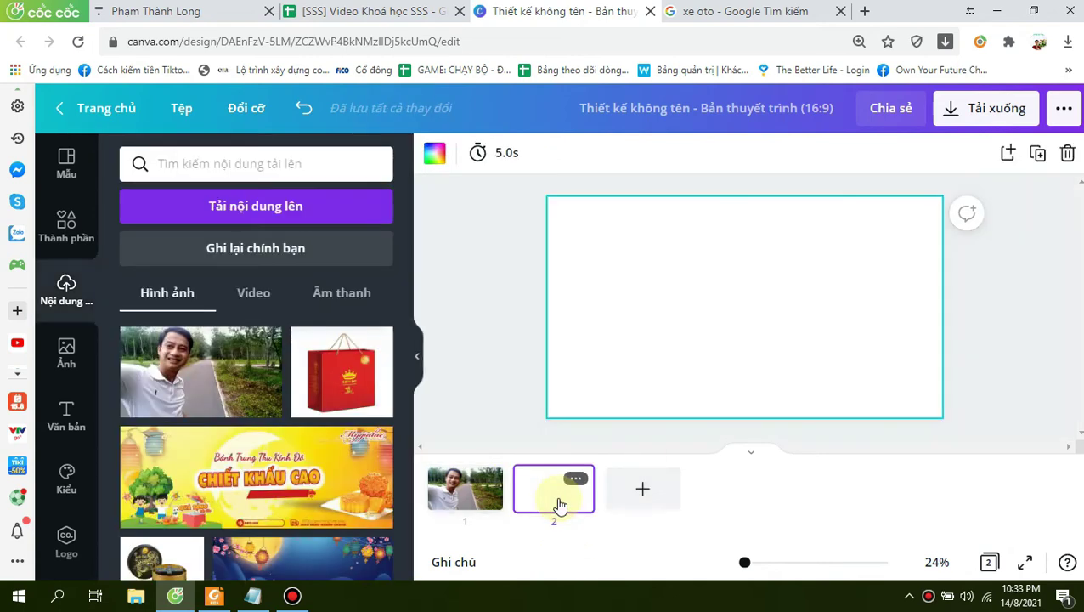
{"action": "mouse_move", "coordinate": [291, 360]}
{"action": "left_mouse_down"}
{"action": "mouse_move", "coordinate": [569, 266]}
{"action": "mouse_move", "coordinate": [559, 270]}
{"action": "left_mouse_up"}
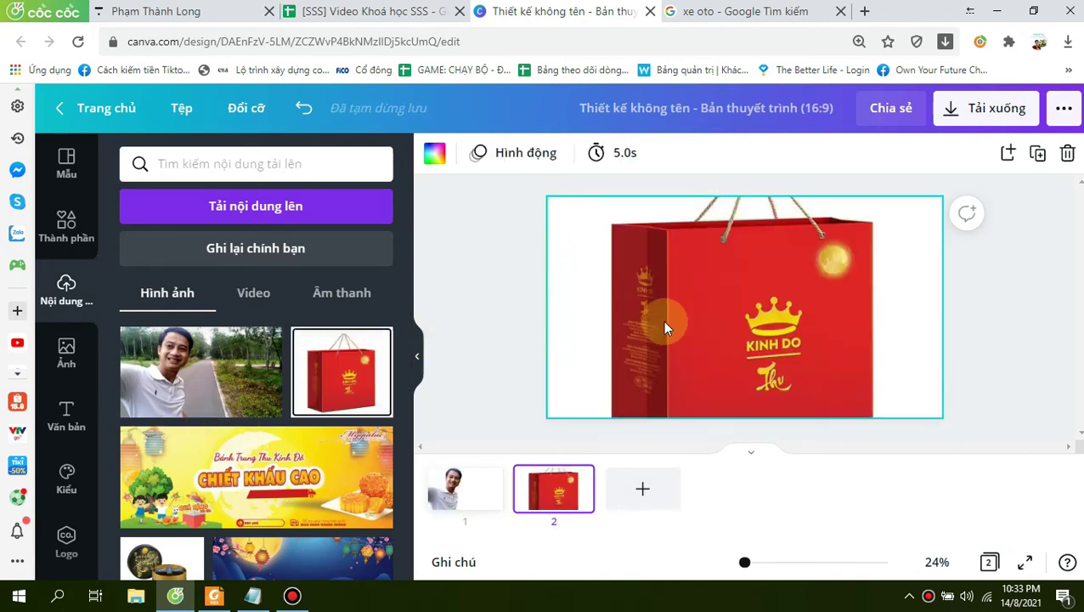
{"action": "left_click", "coordinate": [503, 271]}
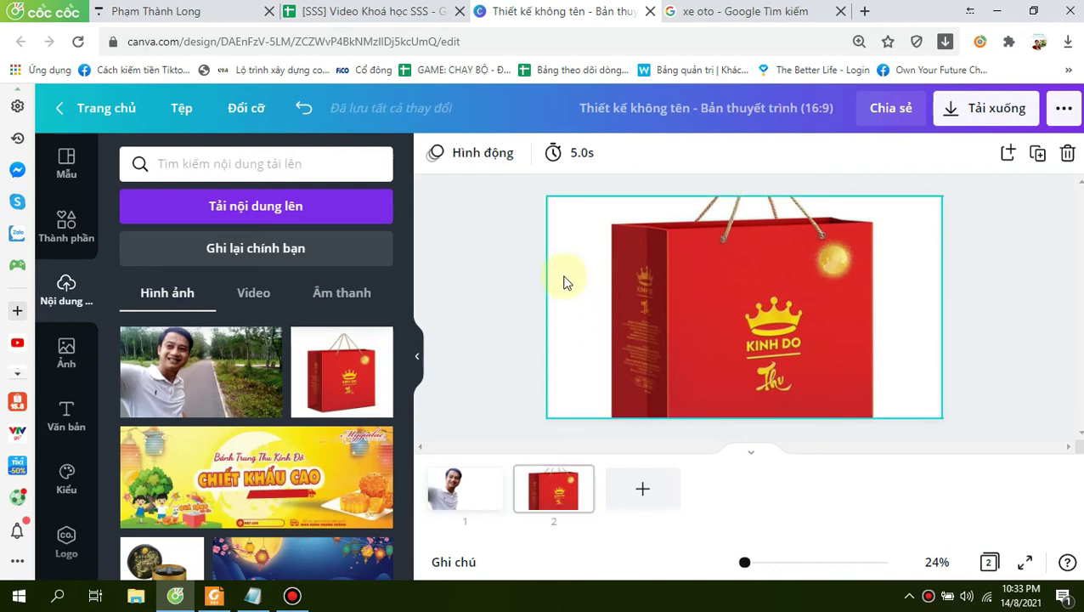
{"action": "left_click", "coordinate": [661, 287]}
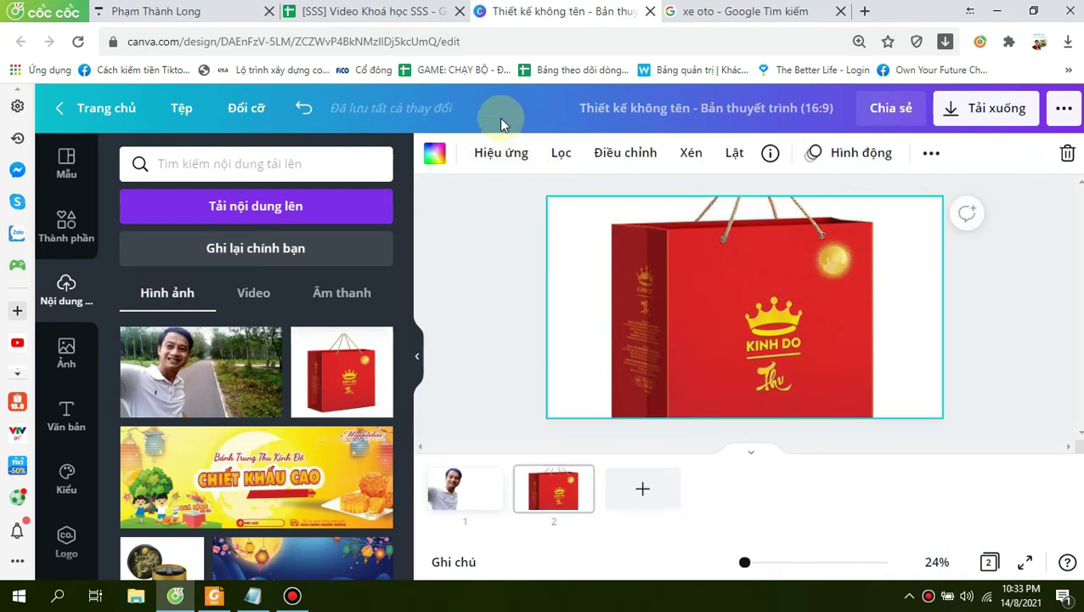
Remove the gift bag's background, refine with the Erase brush, and add blank slide 3
{"action": "left_click", "coordinate": [499, 153]}
{"action": "left_click", "coordinate": [279, 259]}
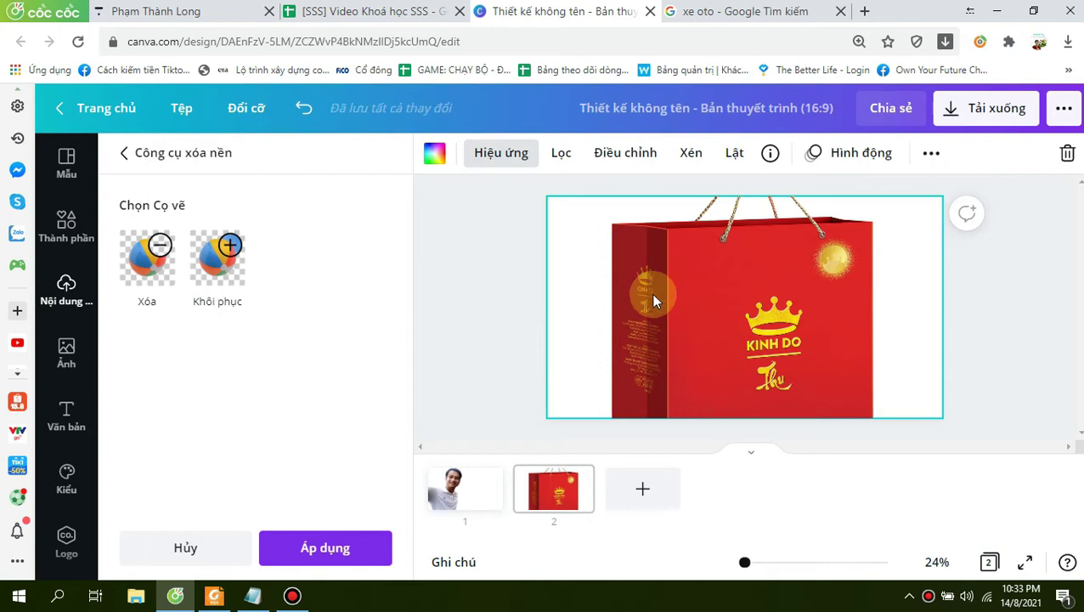
{"action": "left_click", "coordinate": [146, 255]}
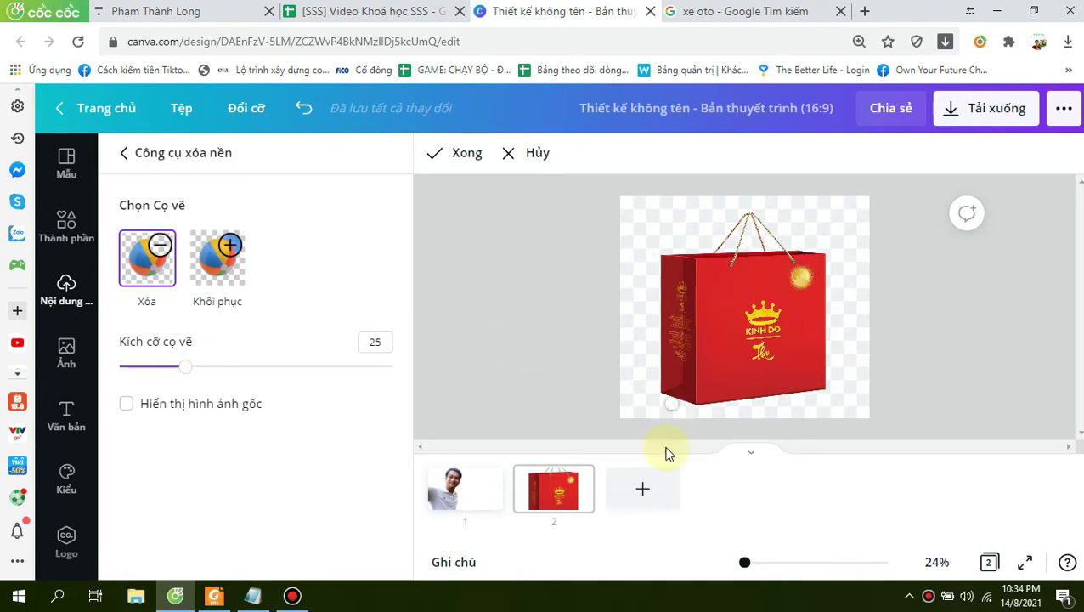
{"action": "left_click", "coordinate": [630, 508]}
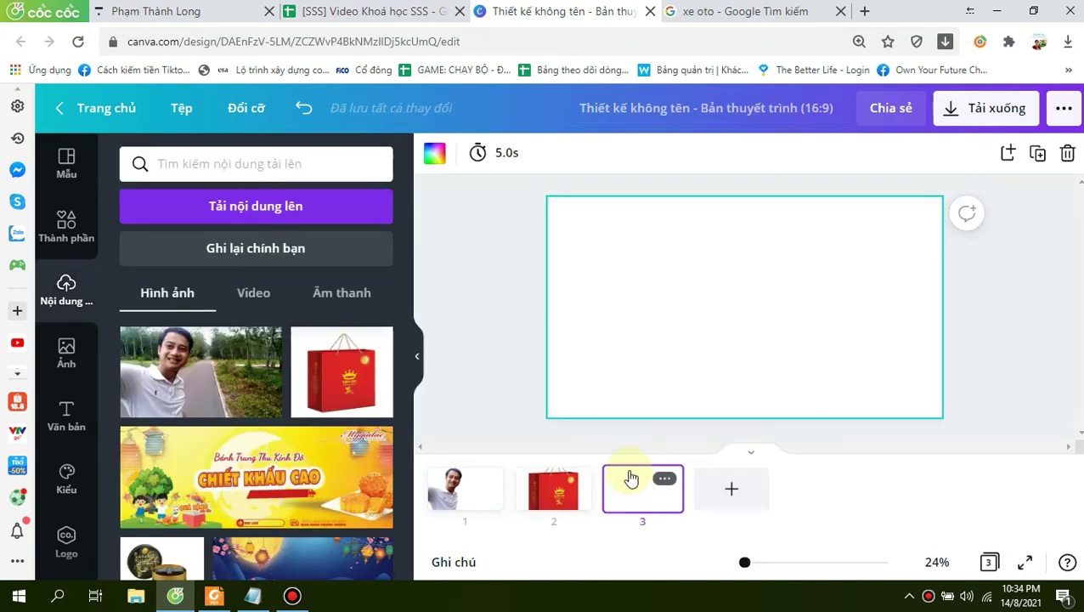
Upload the photo of the man beside the open-hood car and place it filling slide 3
{"action": "left_click", "coordinate": [238, 219]}
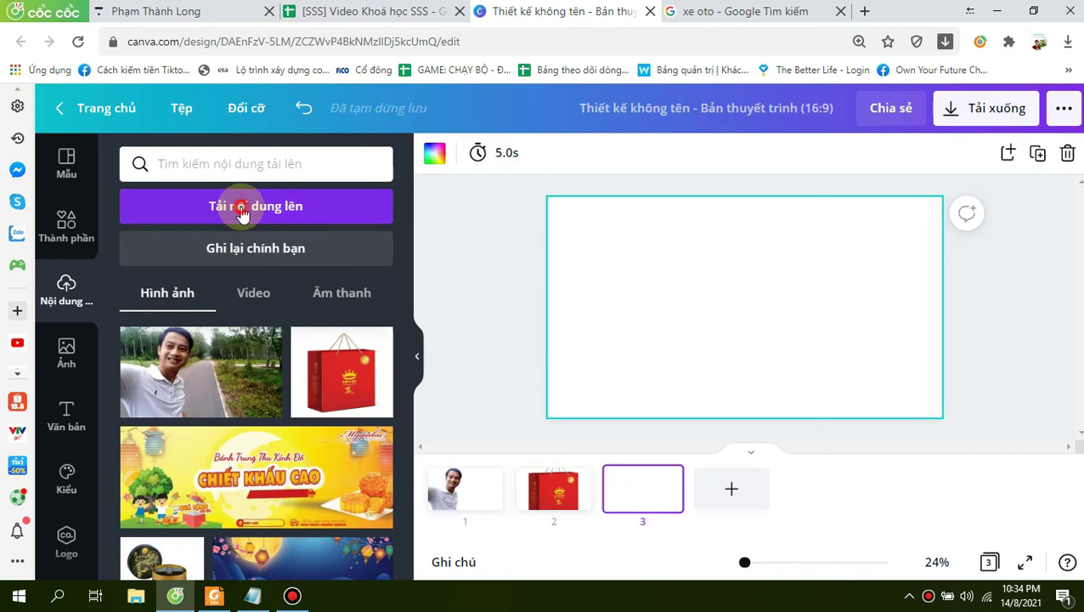
{"action": "left_click", "coordinate": [179, 265]}
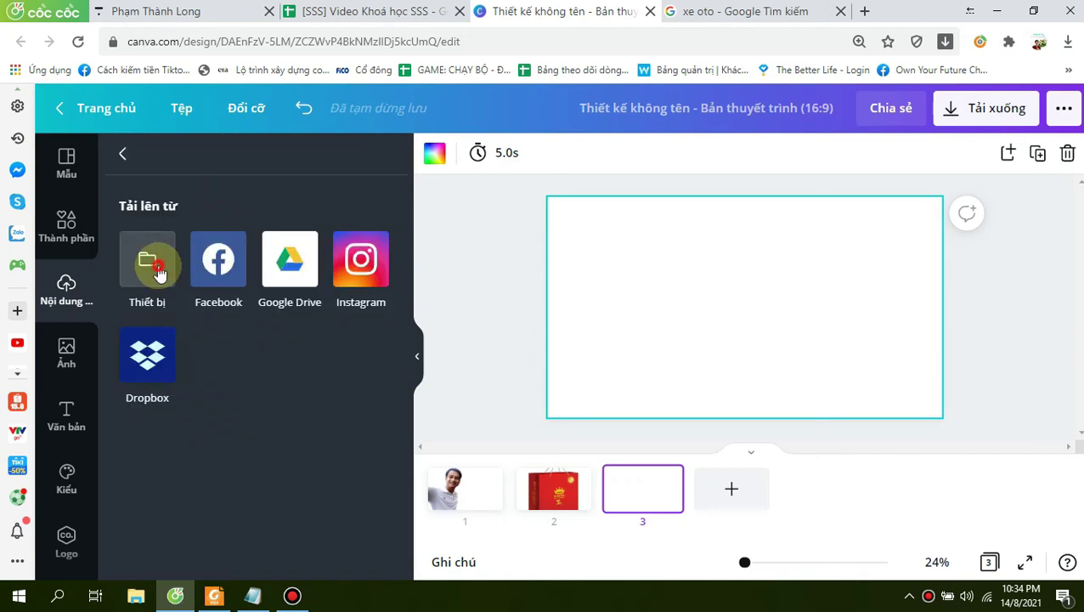
{"action": "scroll", "coordinate": [680, 221], "scroll_direction": "down", "scroll_amount": 1}
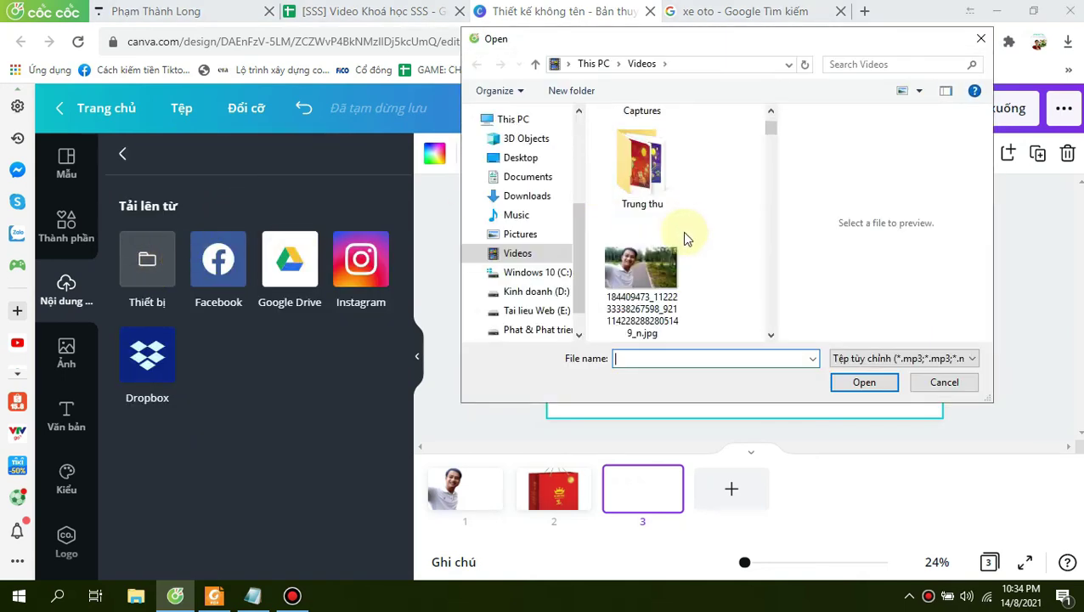
{"action": "scroll", "coordinate": [680, 225], "scroll_direction": "down", "scroll_amount": 2}
{"action": "scroll", "coordinate": [680, 229], "scroll_direction": "down", "scroll_amount": 2}
{"action": "scroll", "coordinate": [683, 238], "scroll_direction": "up", "scroll_amount": 3}
{"action": "scroll", "coordinate": [680, 247], "scroll_direction": "up", "scroll_amount": 2}
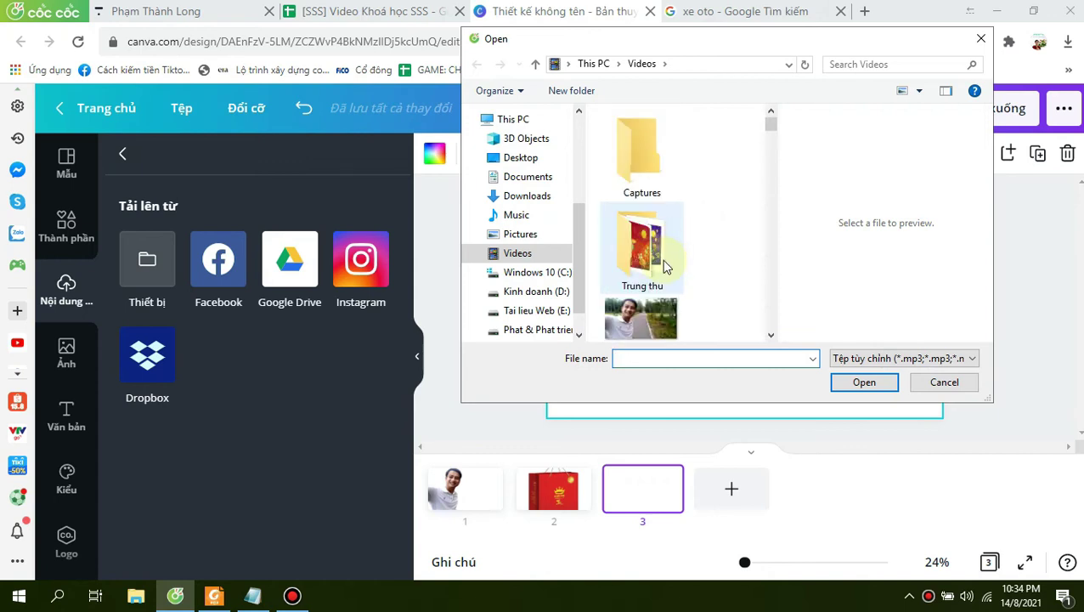
{"action": "scroll", "coordinate": [647, 275], "scroll_direction": "down", "scroll_amount": 3}
{"action": "left_click", "coordinate": [659, 204]}
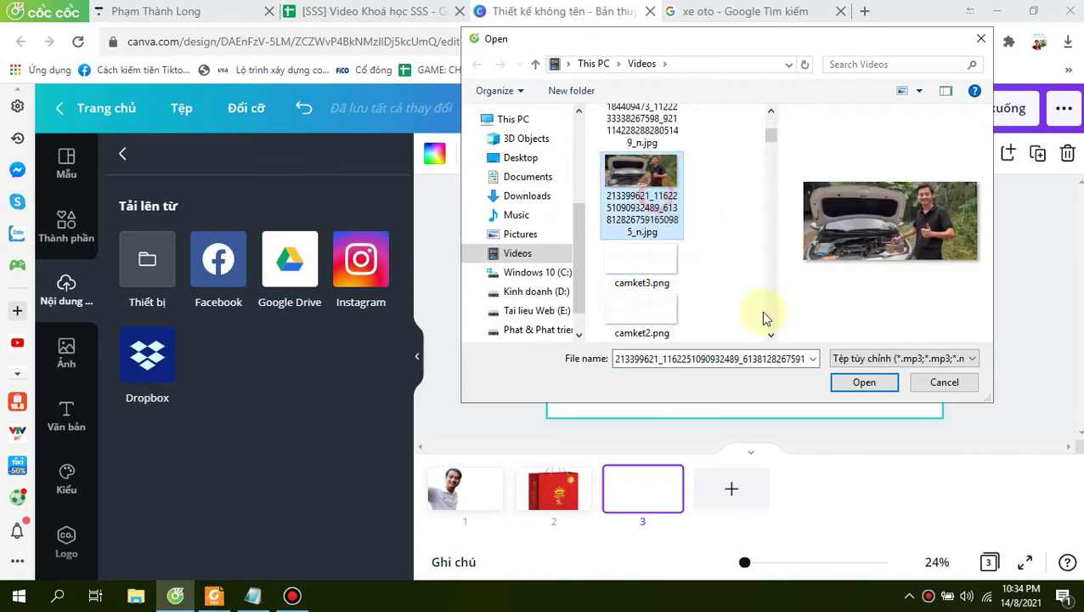
{"action": "left_click", "coordinate": [864, 381]}
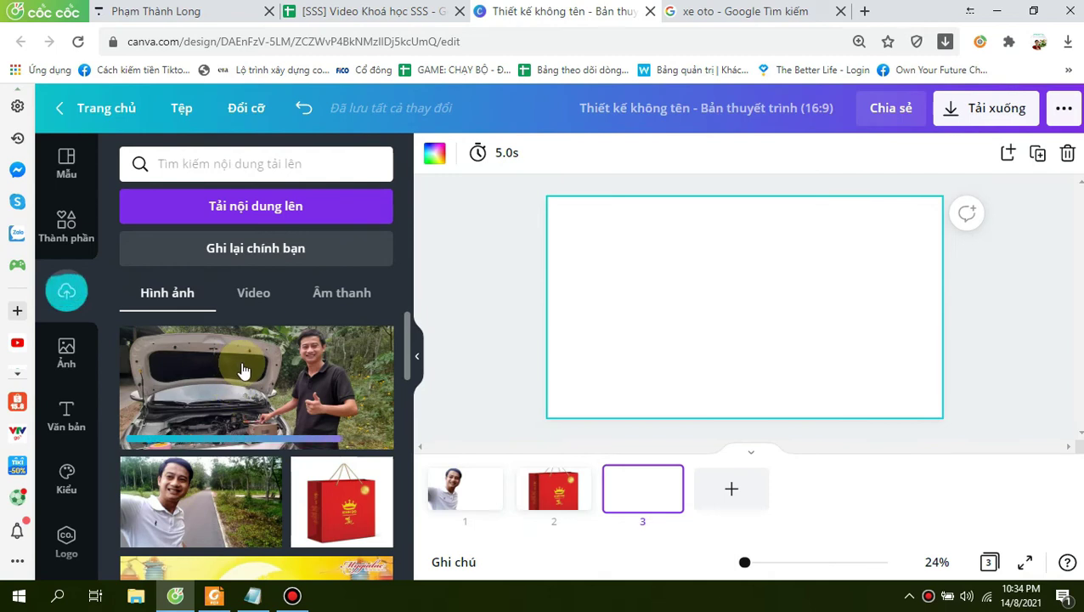
{"action": "mouse_move", "coordinate": [242, 371]}
{"action": "left_mouse_down"}
{"action": "mouse_move", "coordinate": [593, 287]}
{"action": "mouse_move", "coordinate": [561, 282]}
{"action": "left_mouse_up"}
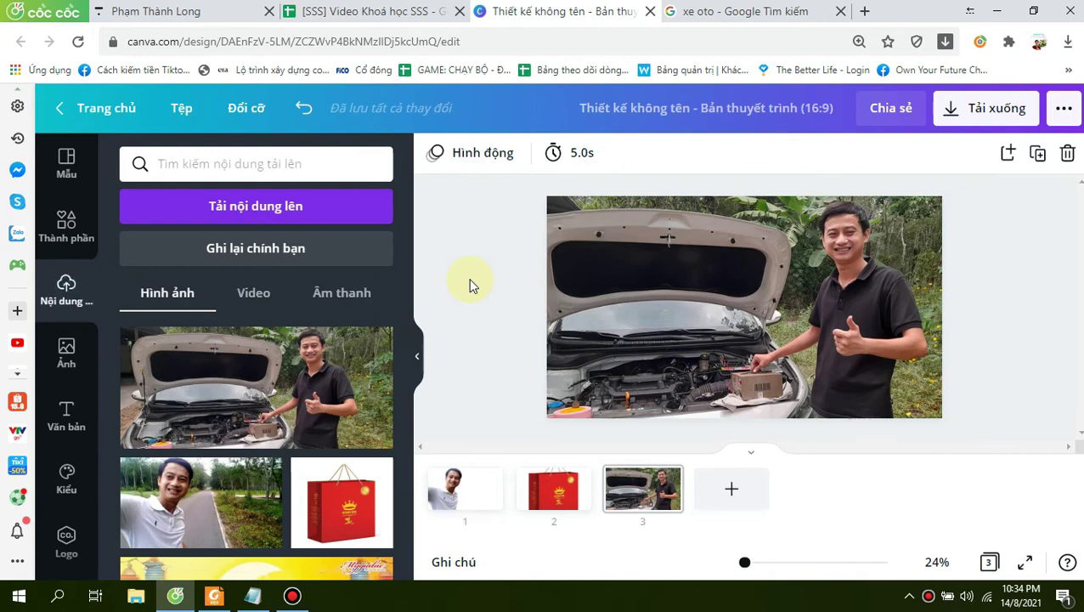
{"action": "left_click", "coordinate": [638, 242]}
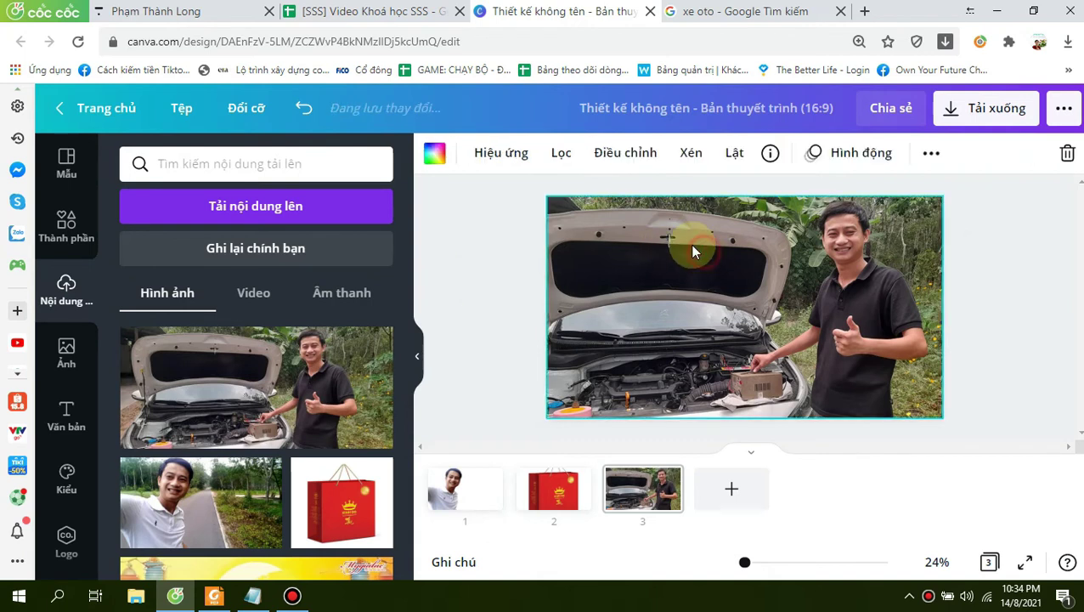
Remove the car photo's background, then undo an accidental green fill on slide 3
{"action": "left_click", "coordinate": [514, 169]}
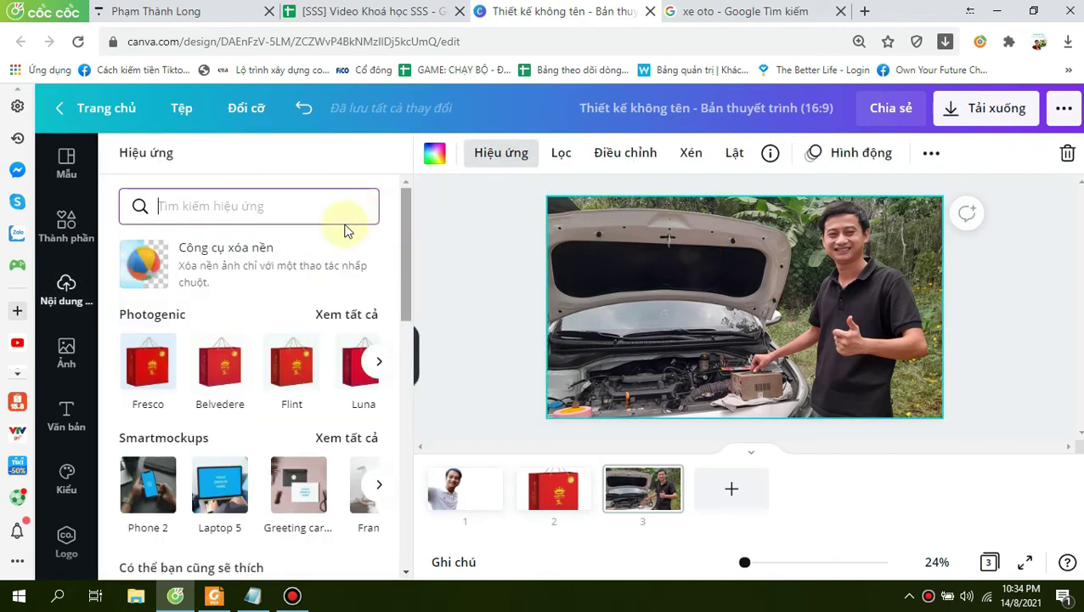
{"action": "left_click", "coordinate": [286, 272]}
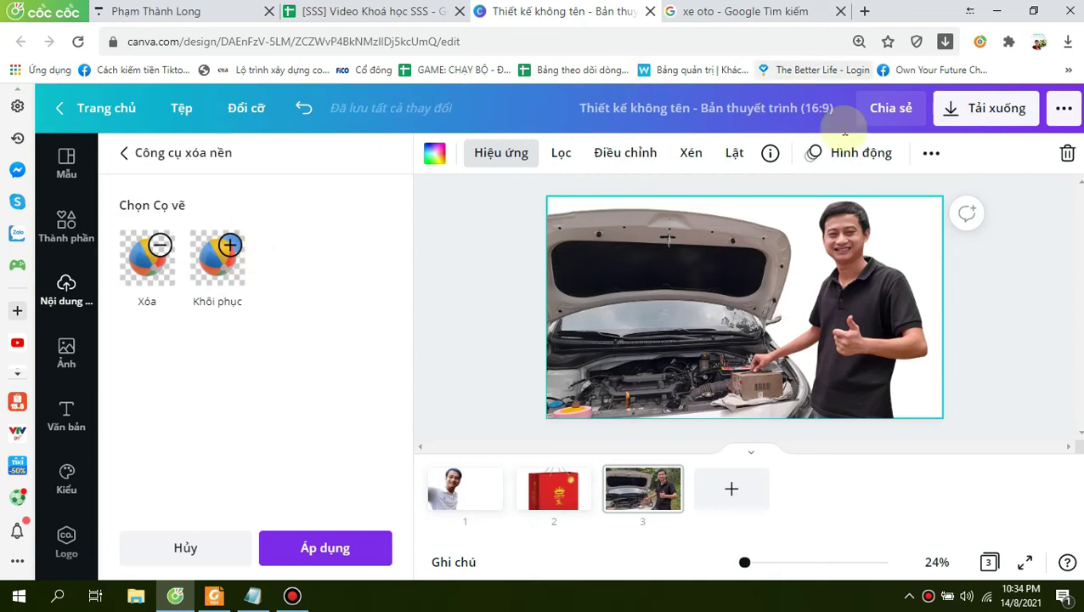
{"action": "left_click", "coordinate": [436, 155]}
{"action": "left_click", "coordinate": [297, 337]}
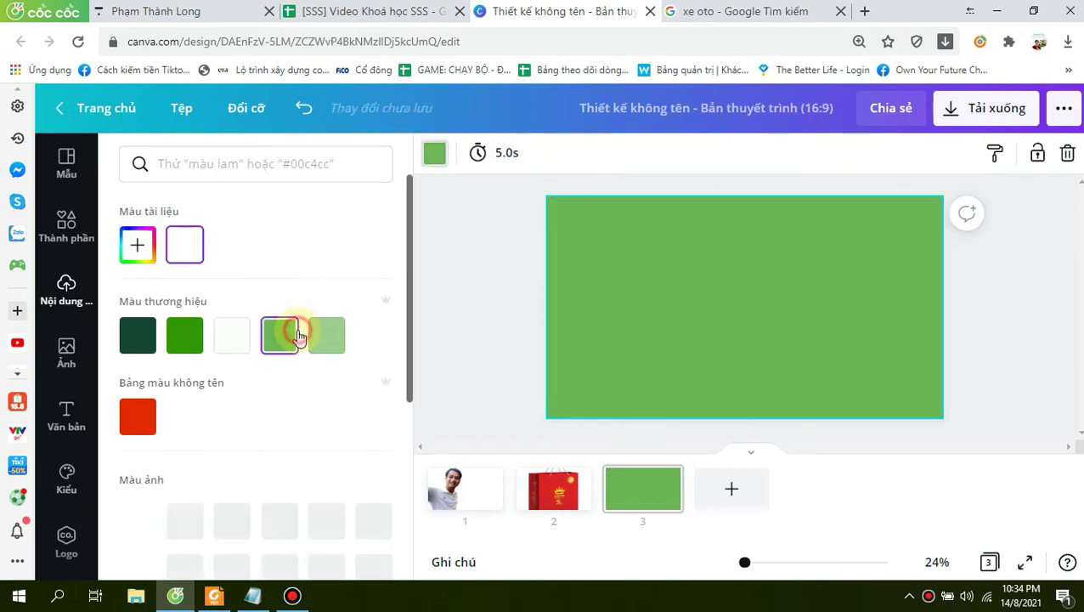
{"action": "left_click", "coordinate": [456, 345]}
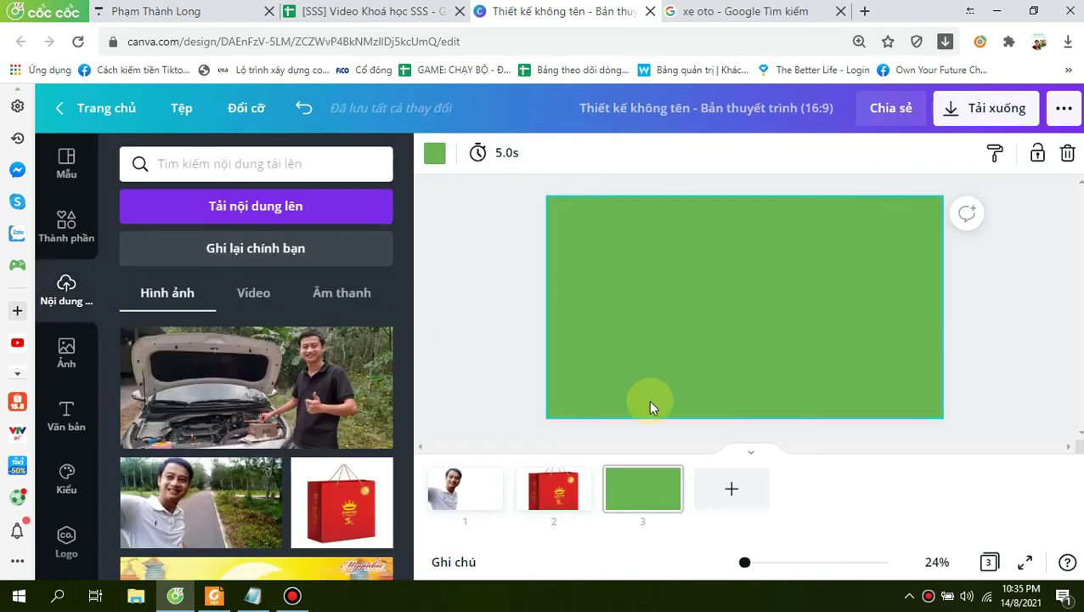
{"action": "left_click", "coordinate": [740, 367]}
{"action": "key", "text": "ctrl+z"}
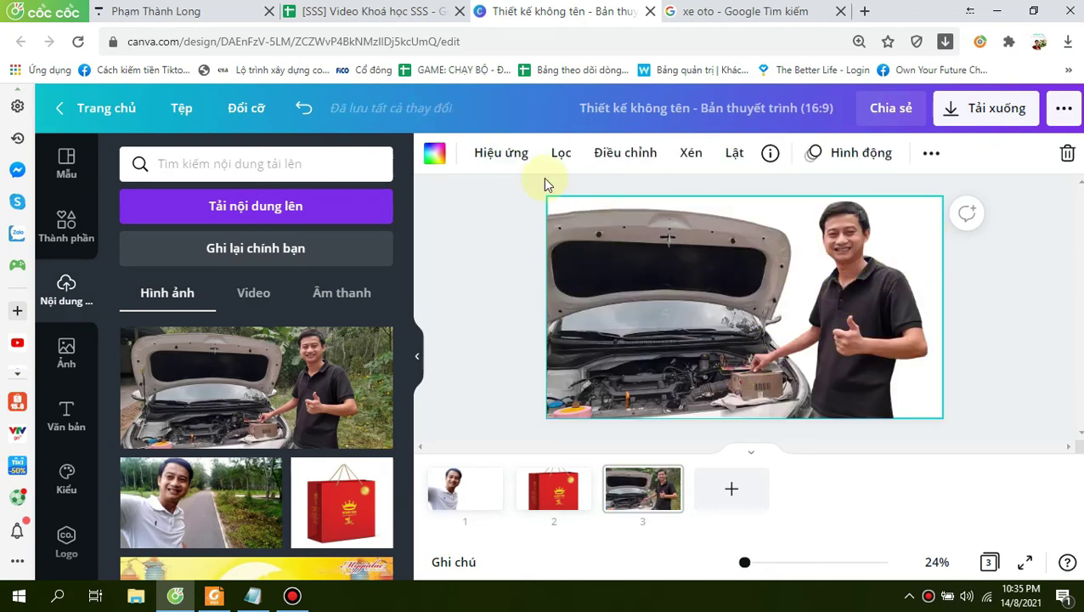
Rerun background removal on the car-and-man photo and add a blank slide 4
{"action": "left_click", "coordinate": [499, 154]}
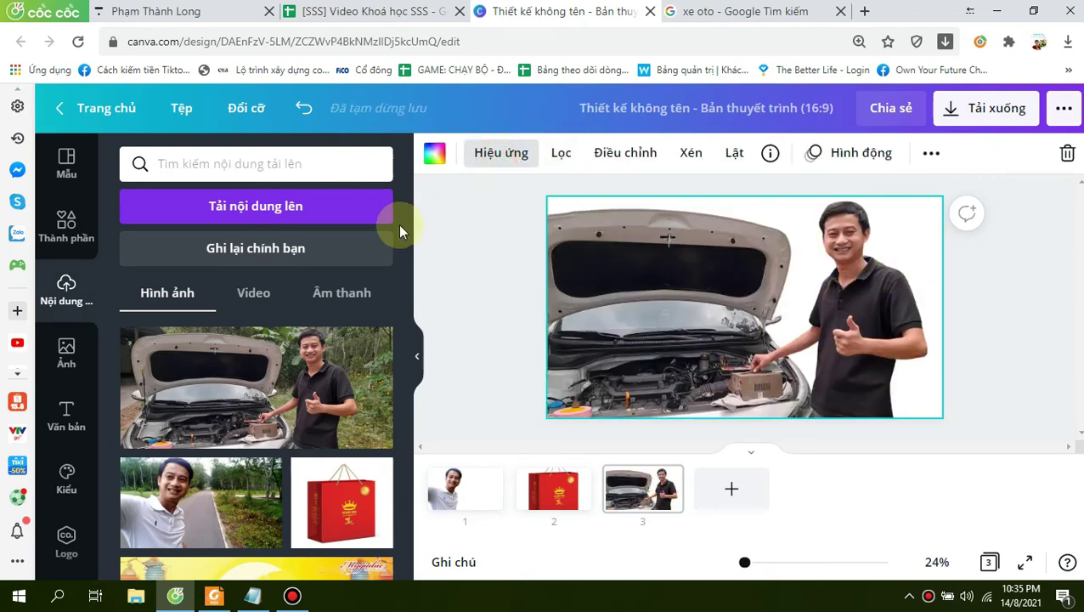
{"action": "left_click", "coordinate": [212, 272]}
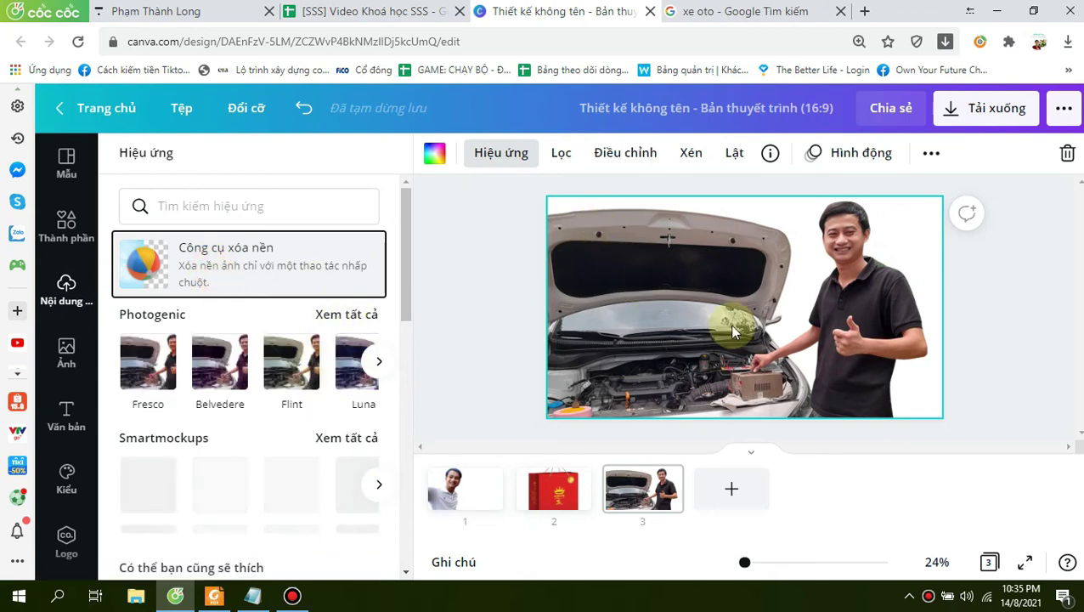
{"action": "left_click", "coordinate": [734, 496]}
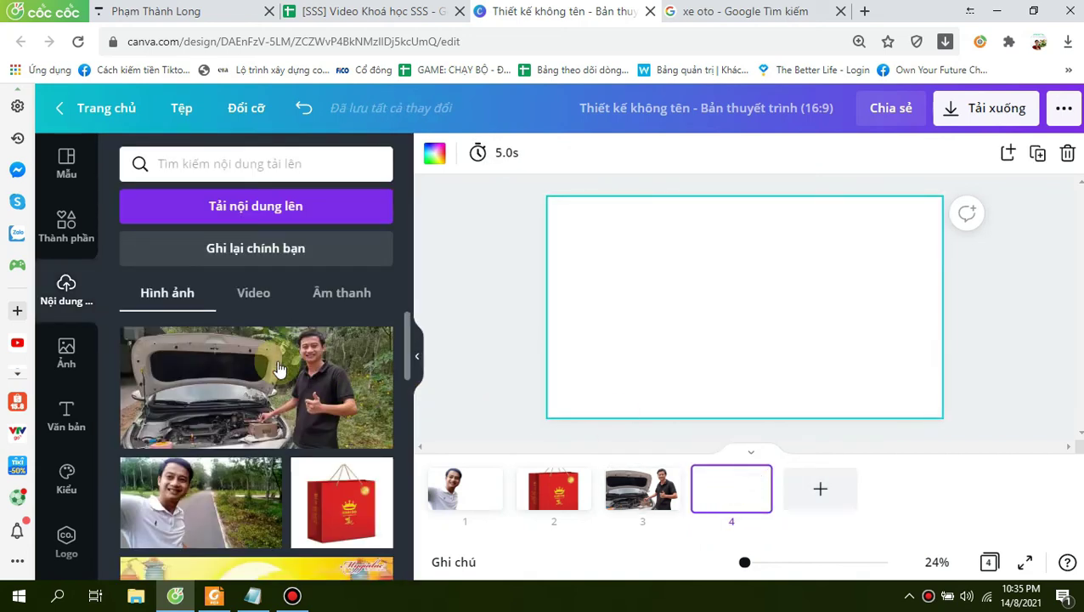
Start an upload from the device and browse the file dialog into the Trung thu folder
{"action": "left_click", "coordinate": [211, 207]}
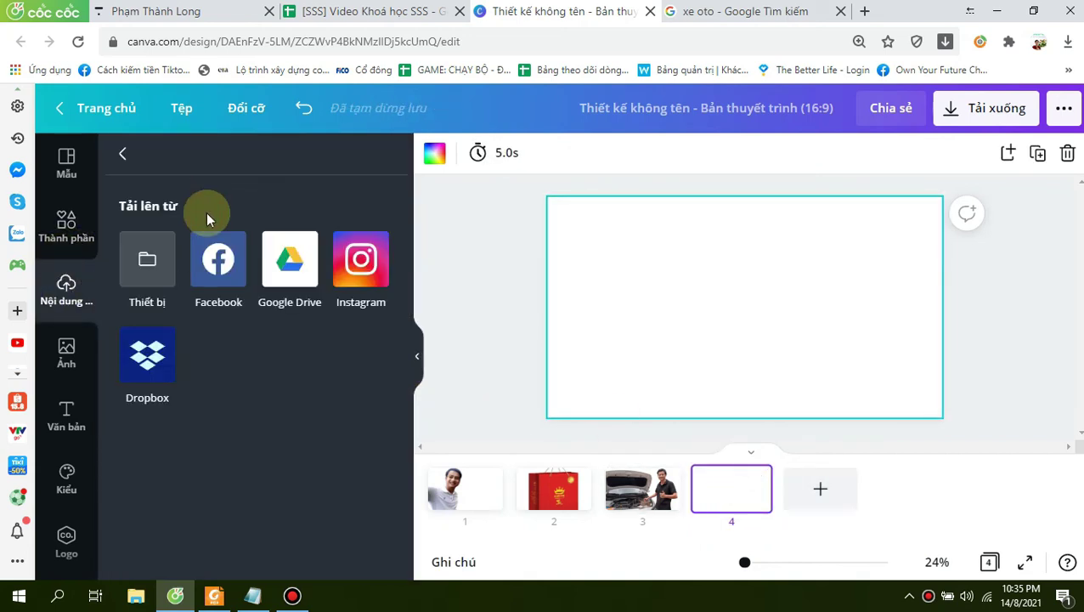
{"action": "left_click", "coordinate": [167, 250]}
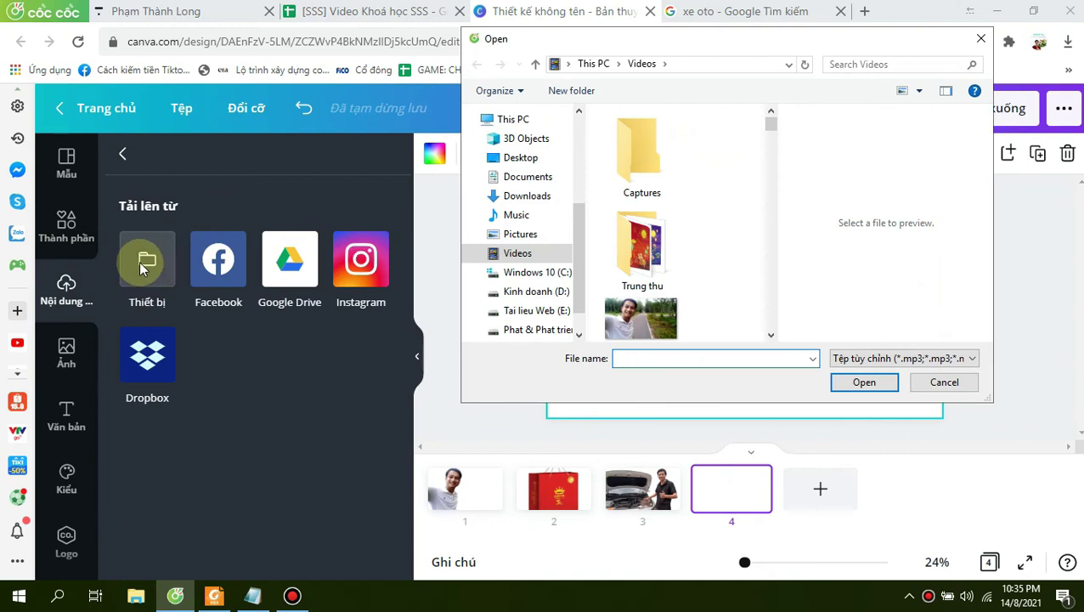
{"action": "scroll", "coordinate": [692, 262], "scroll_direction": "down", "scroll_amount": 1}
{"action": "scroll", "coordinate": [690, 251], "scroll_direction": "down", "scroll_amount": 3}
{"action": "scroll", "coordinate": [684, 238], "scroll_direction": "down", "scroll_amount": 3}
{"action": "scroll", "coordinate": [680, 230], "scroll_direction": "down", "scroll_amount": 3}
{"action": "scroll", "coordinate": [685, 237], "scroll_direction": "down", "scroll_amount": 3}
{"action": "scroll", "coordinate": [685, 238], "scroll_direction": "down", "scroll_amount": 3}
{"action": "scroll", "coordinate": [684, 242], "scroll_direction": "down", "scroll_amount": 3}
{"action": "scroll", "coordinate": [685, 241], "scroll_direction": "down", "scroll_amount": 3}
{"action": "scroll", "coordinate": [685, 243], "scroll_direction": "down", "scroll_amount": 3}
{"action": "scroll", "coordinate": [685, 243], "scroll_direction": "up", "scroll_amount": 3}
{"action": "scroll", "coordinate": [685, 243], "scroll_direction": "up", "scroll_amount": 3}
{"action": "scroll", "coordinate": [685, 243], "scroll_direction": "up", "scroll_amount": 3}
{"action": "scroll", "coordinate": [685, 243], "scroll_direction": "up", "scroll_amount": 3}
{"action": "scroll", "coordinate": [685, 243], "scroll_direction": "up", "scroll_amount": 3}
{"action": "scroll", "coordinate": [684, 241], "scroll_direction": "up", "scroll_amount": 3}
{"action": "scroll", "coordinate": [685, 241], "scroll_direction": "up", "scroll_amount": 3}
{"action": "scroll", "coordinate": [679, 243], "scroll_direction": "up", "scroll_amount": 3}
{"action": "double_click", "coordinate": [643, 247]}
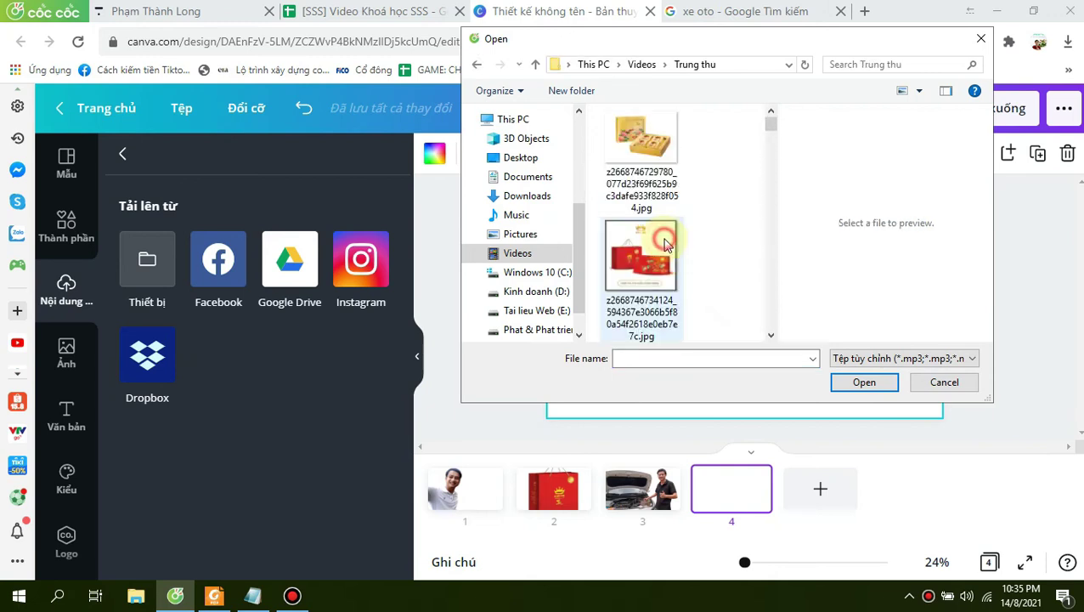
{"action": "scroll", "coordinate": [676, 254], "scroll_direction": "down", "scroll_amount": 2}
{"action": "scroll", "coordinate": [677, 259], "scroll_direction": "down", "scroll_amount": 2}
{"action": "scroll", "coordinate": [677, 260], "scroll_direction": "down", "scroll_amount": 2}
{"action": "scroll", "coordinate": [677, 259], "scroll_direction": "down", "scroll_amount": 2}
{"action": "scroll", "coordinate": [677, 259], "scroll_direction": "up", "scroll_amount": 5}
{"action": "scroll", "coordinate": [677, 259], "scroll_direction": "up", "scroll_amount": 3}
Upload the red car image a18.jpeg from Pictures and drag it onto slide 4
{"action": "left_click", "coordinate": [518, 216]}
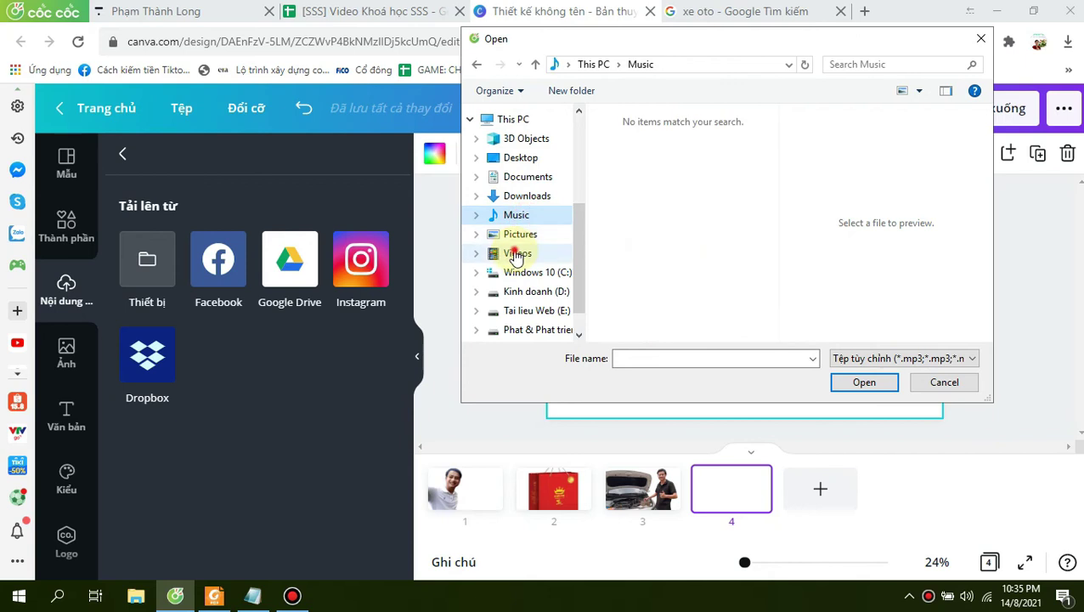
{"action": "left_click", "coordinate": [514, 252]}
{"action": "left_click", "coordinate": [513, 234]}
{"action": "scroll", "coordinate": [654, 284], "scroll_direction": "down", "scroll_amount": 2}
{"action": "scroll", "coordinate": [665, 290], "scroll_direction": "down", "scroll_amount": 2}
{"action": "scroll", "coordinate": [665, 290], "scroll_direction": "down", "scroll_amount": 2}
{"action": "scroll", "coordinate": [665, 290], "scroll_direction": "down", "scroll_amount": 2}
{"action": "scroll", "coordinate": [665, 291], "scroll_direction": "down", "scroll_amount": 2}
{"action": "scroll", "coordinate": [663, 283], "scroll_direction": "up", "scroll_amount": 1}
{"action": "left_click", "coordinate": [661, 299]}
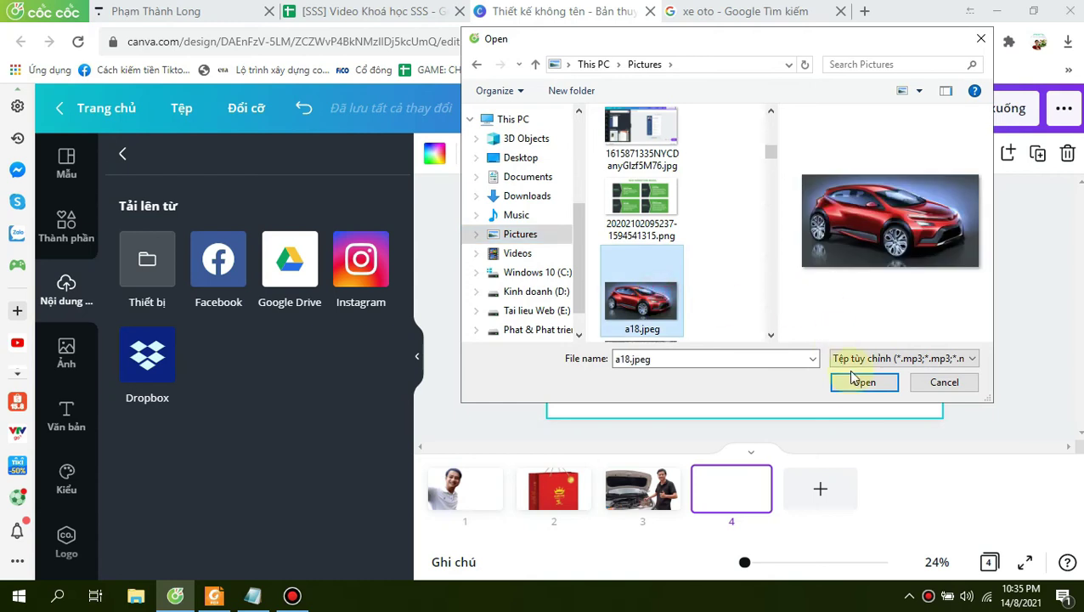
{"action": "left_click", "coordinate": [864, 381]}
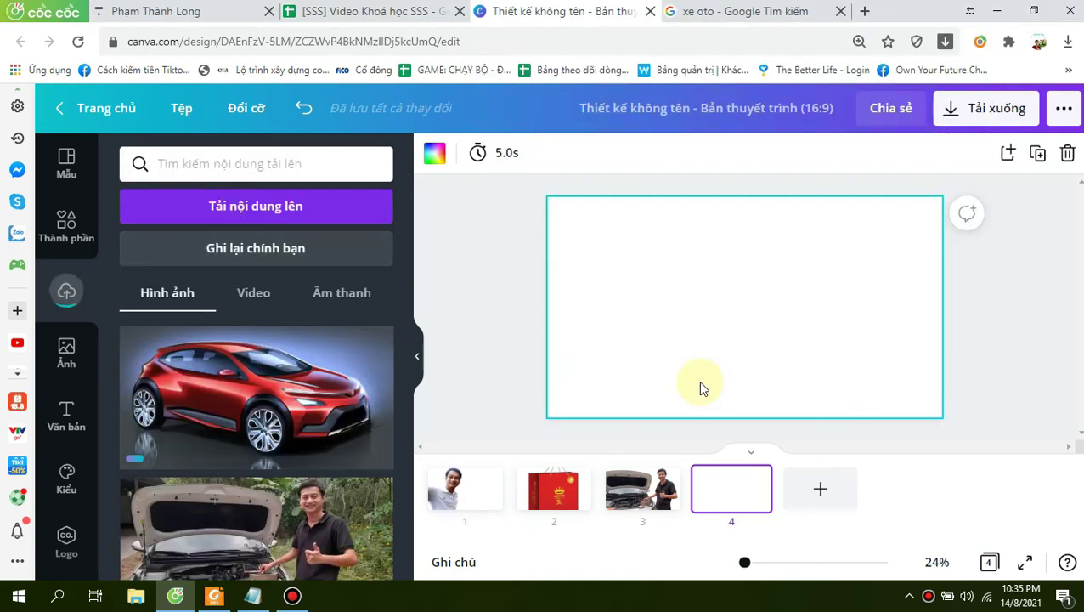
{"action": "left_click_drag", "start_coordinate": [247, 391], "coordinate": [590, 278]}
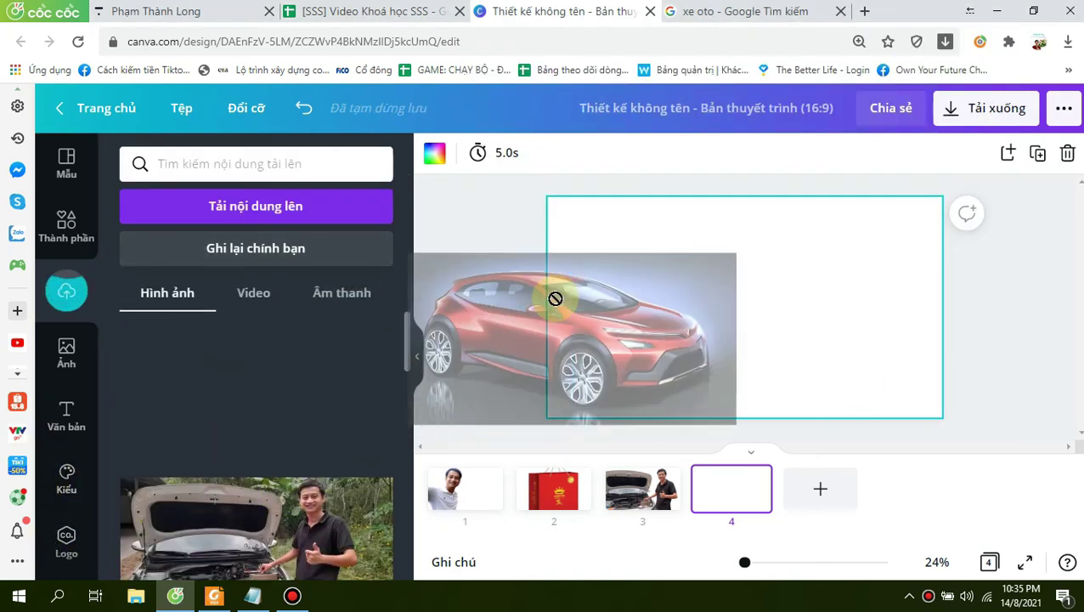
Settle the red car photo on slide 4 and apply Background Remover to it
{"action": "left_click_drag", "start_coordinate": [468, 274], "coordinate": [463, 270]}
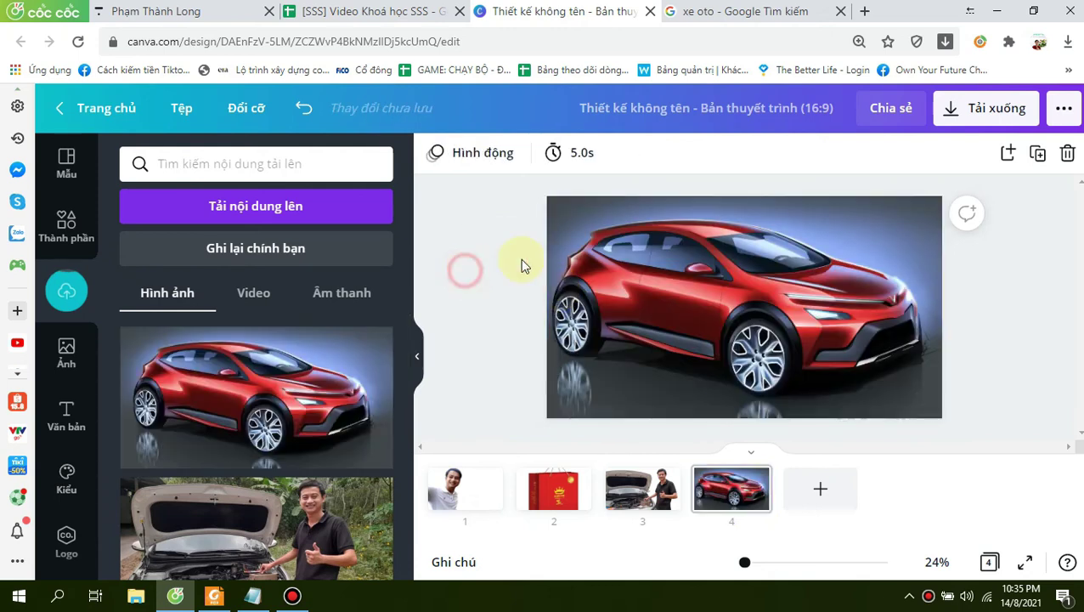
{"action": "left_click", "coordinate": [483, 162]}
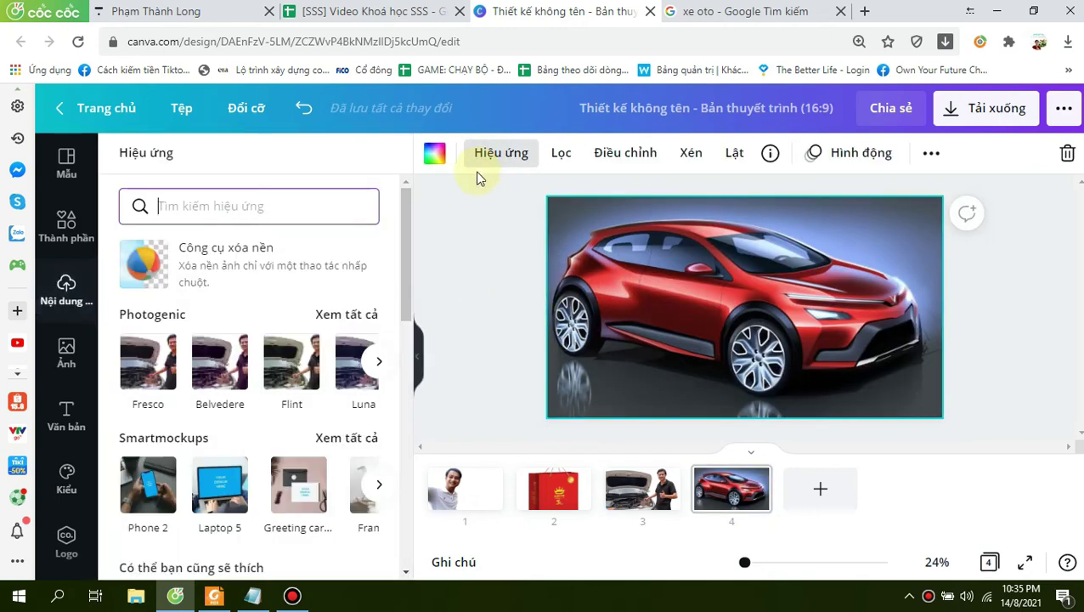
{"action": "left_click", "coordinate": [210, 271]}
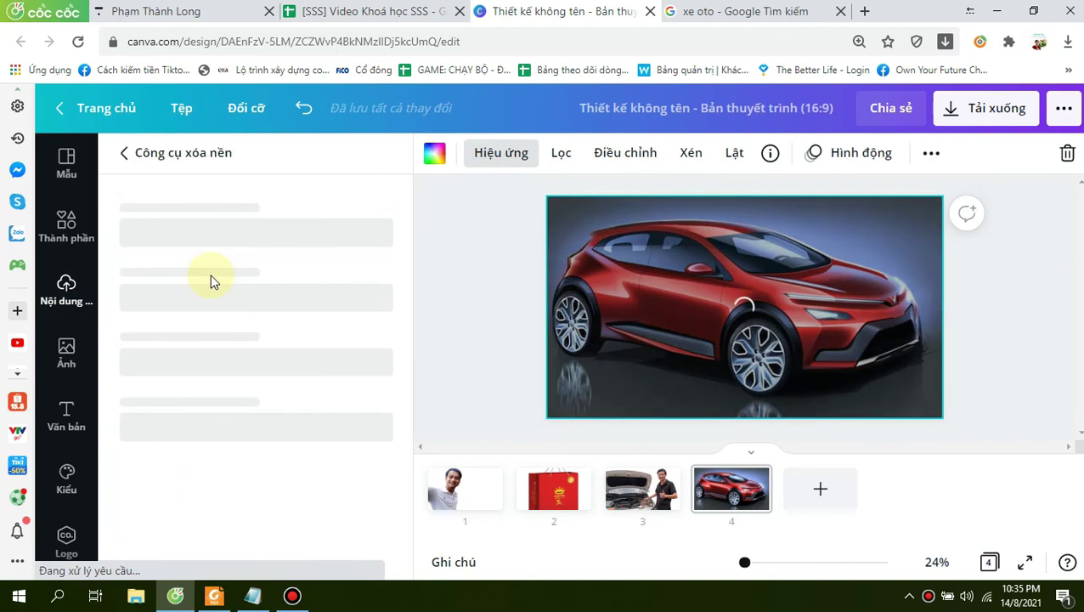